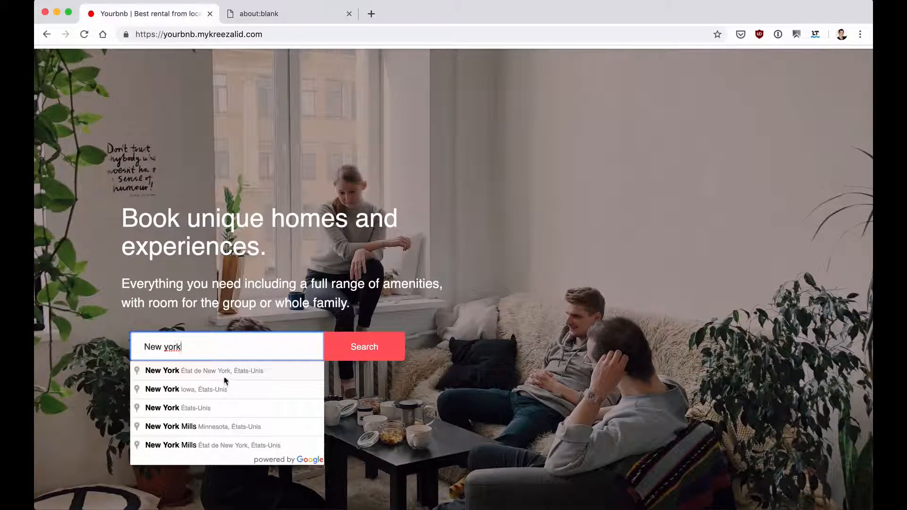
- Search for rentals in New York, État de New York, États-Unis, and open the Noosa Tree Top Eco Retreat listing
click(227, 371)
click(358, 348)
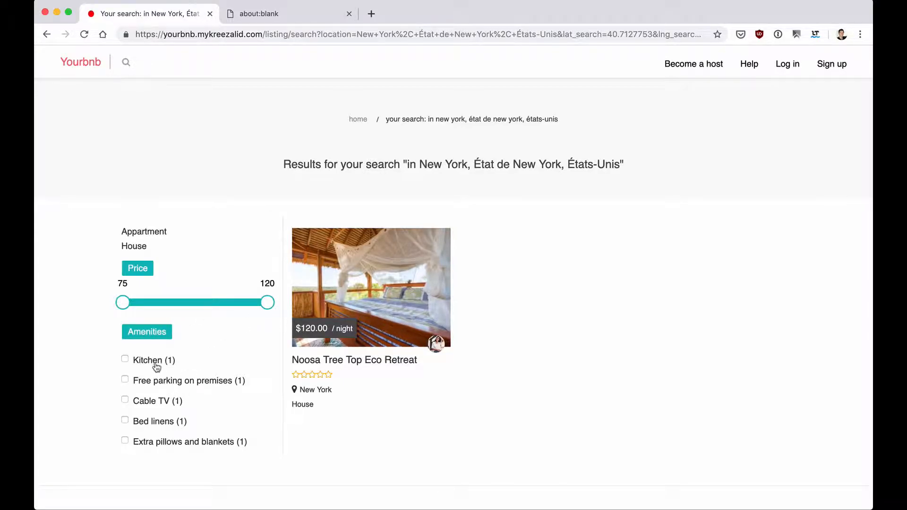
click(356, 301)
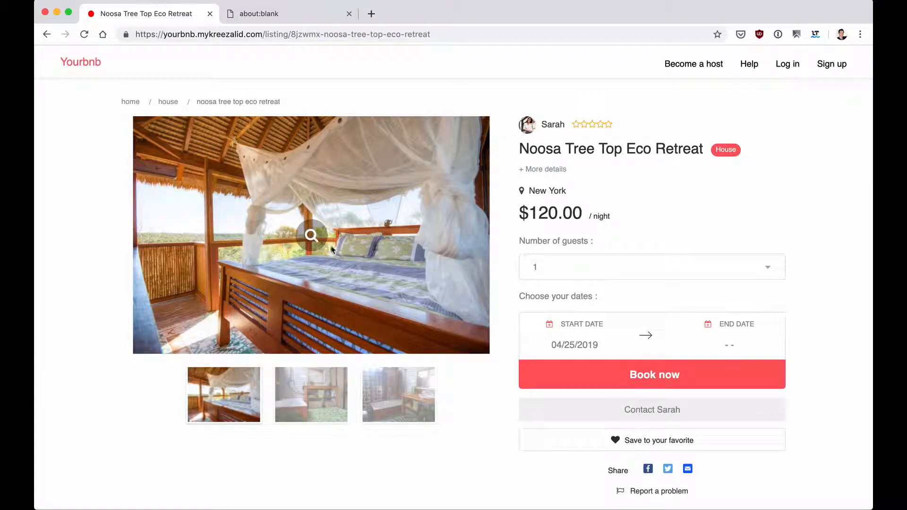
- Look through the listing's photos in the full-screen gallery up to the third image, and close the gallery
click(312, 236)
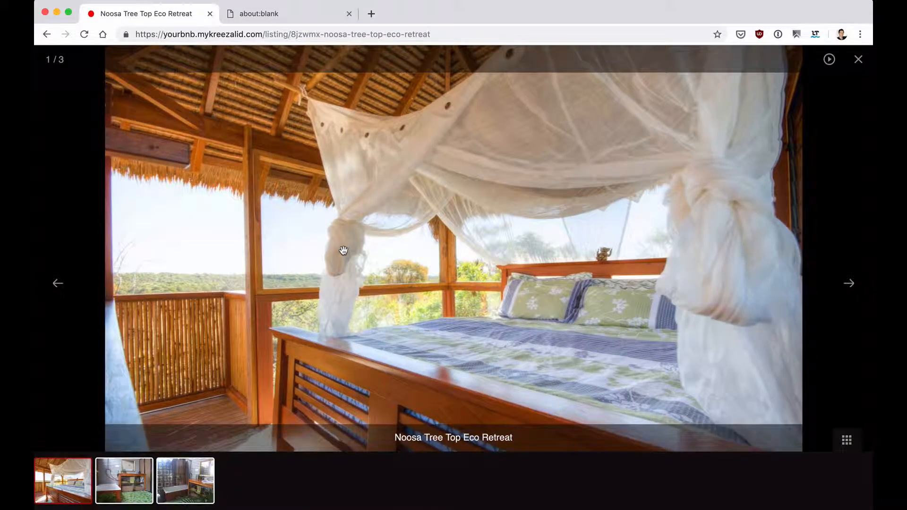
key(Right)
key(Right)
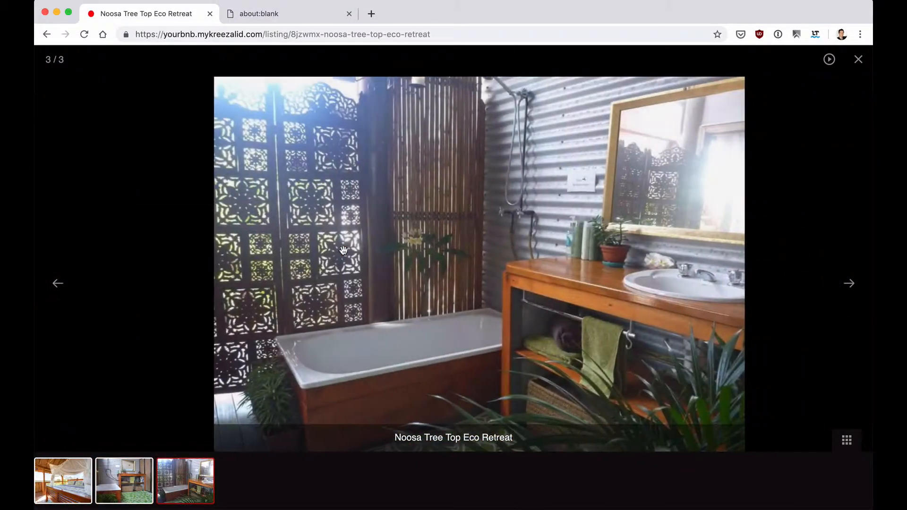
key(Escape)
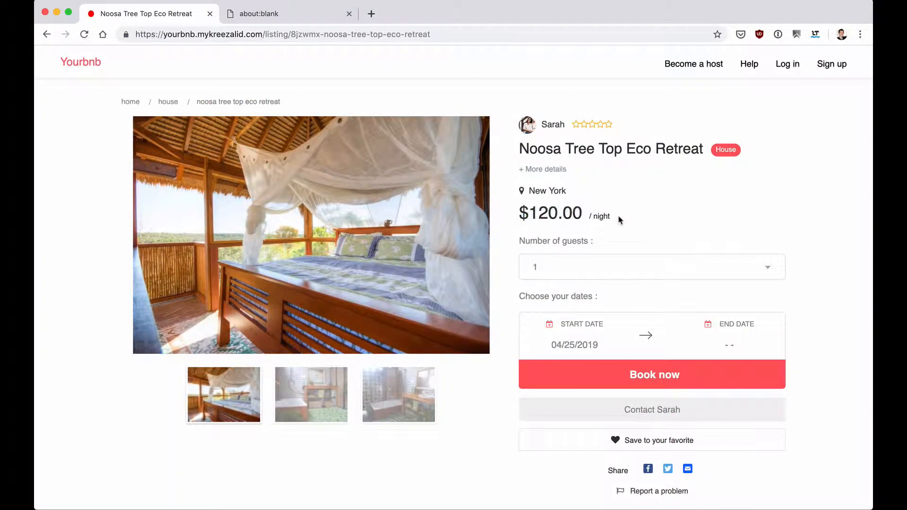
- Set the booking to 3 guests, with start date 04/27/2019 and end date 05/04/2019
click(611, 267)
click(606, 290)
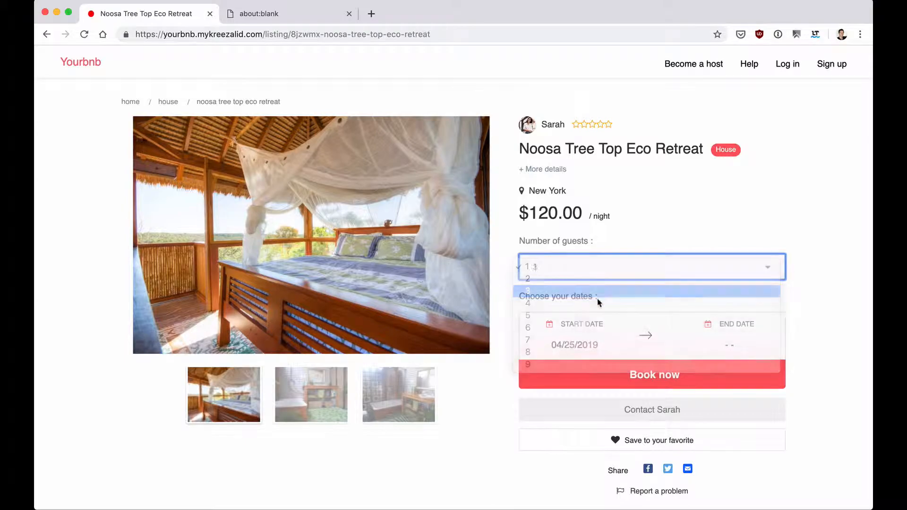
scroll(542, 334, down, 3)
scroll(542, 334, down, 1)
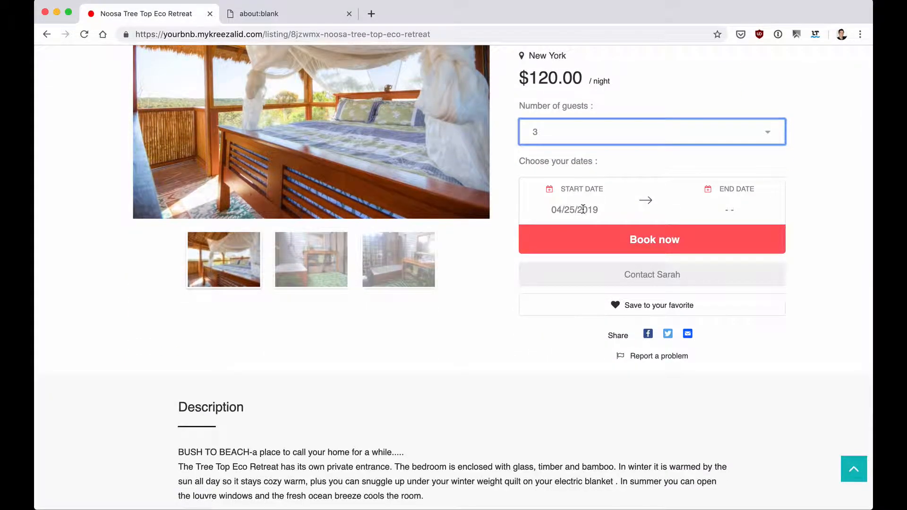
click(586, 208)
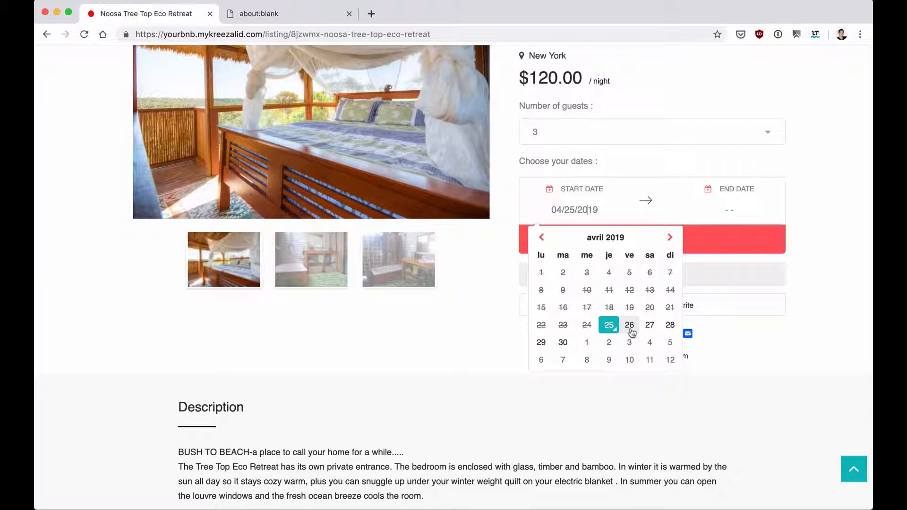
click(649, 325)
click(712, 210)
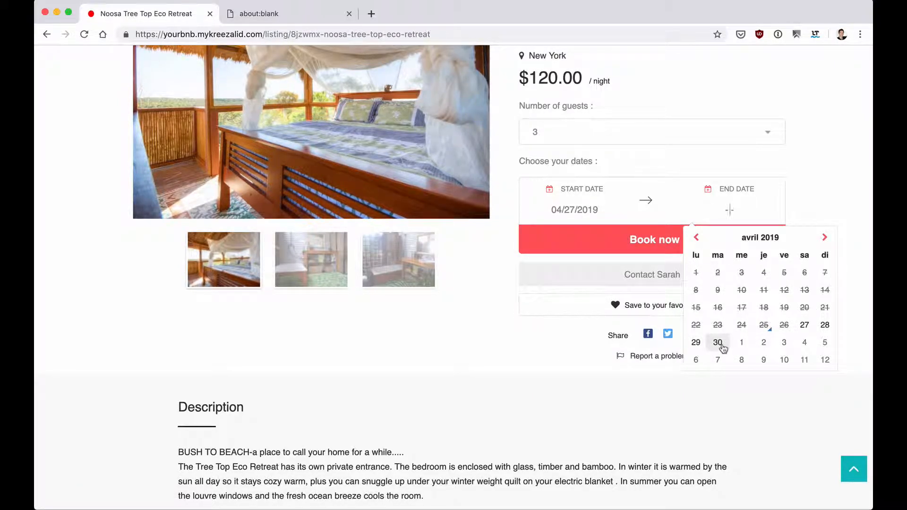
click(804, 343)
- Book the stay with the selected guests and dates and proceed to payment for the order
scroll(468, 289, down, 5)
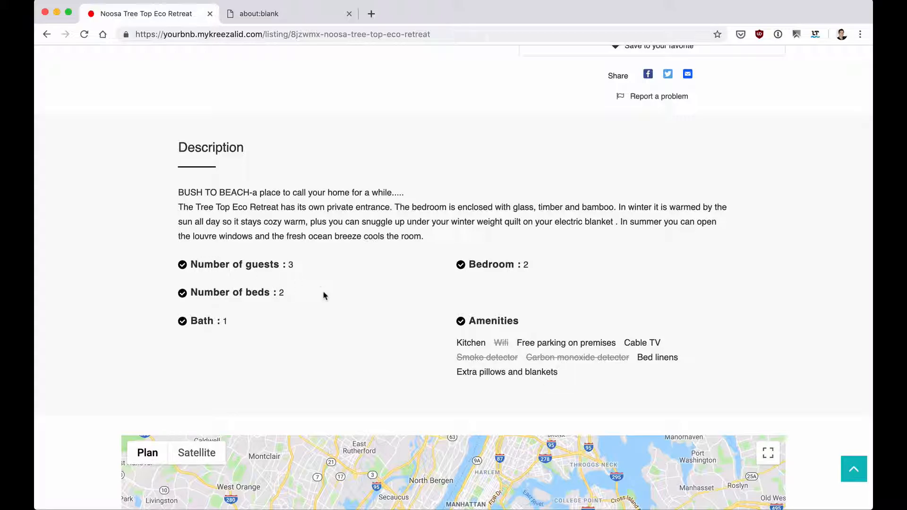
scroll(339, 314, down, 5)
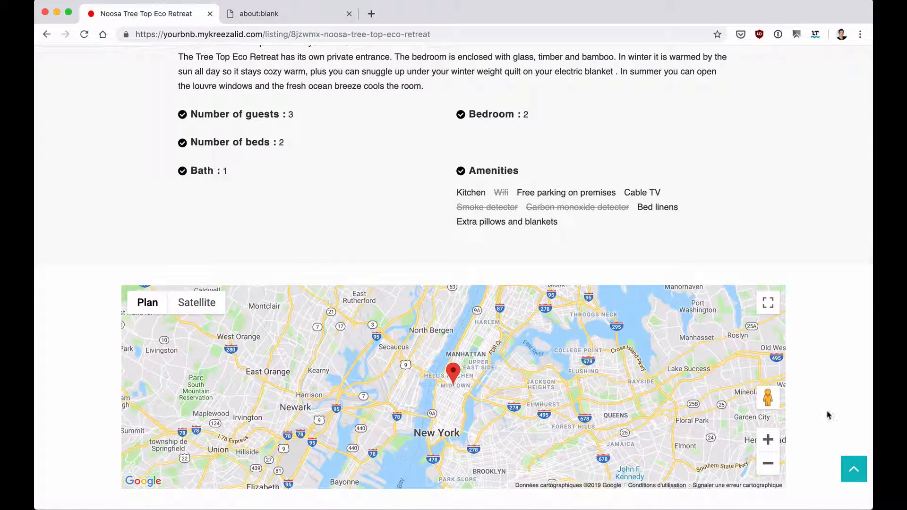
scroll(827, 411, down, 1)
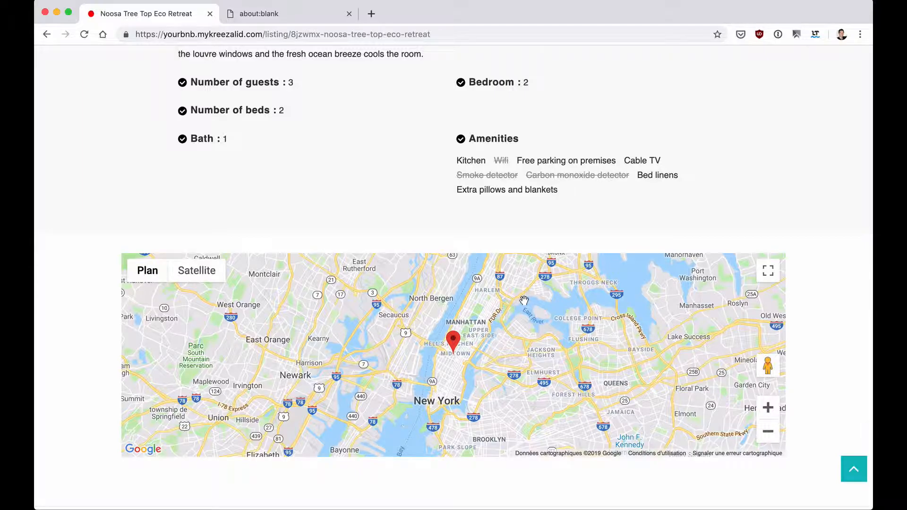
scroll(524, 301, up, 10)
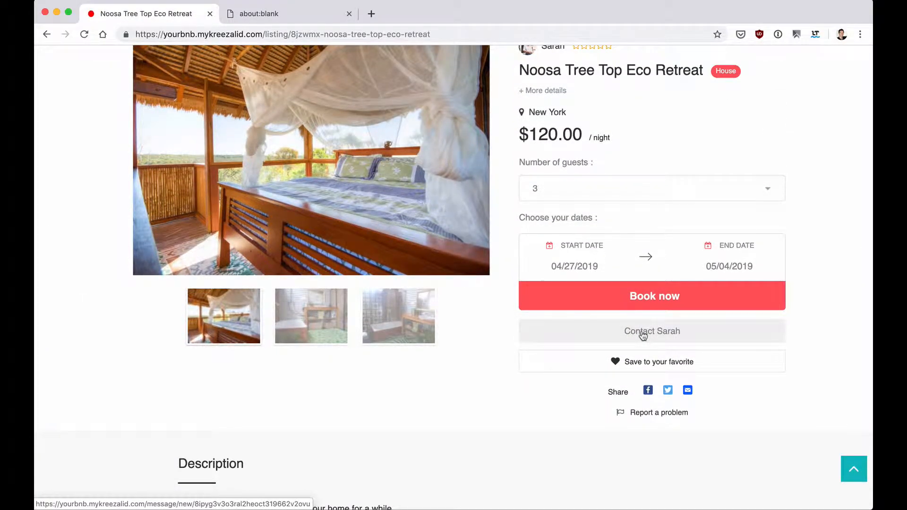
click(642, 296)
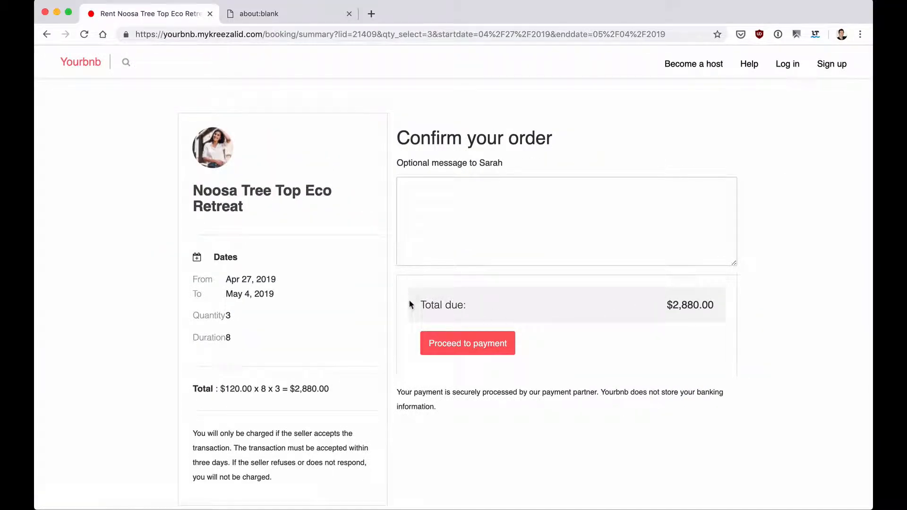
scroll(410, 305, down, 2)
click(439, 195)
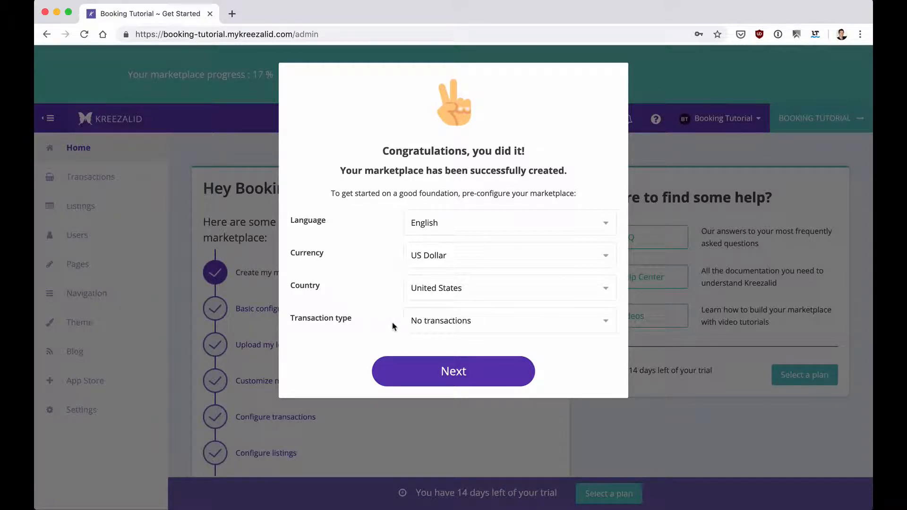
- Set the new marketplace's transaction type to Booking/rentals and confirm the initial configuration
click(445, 324)
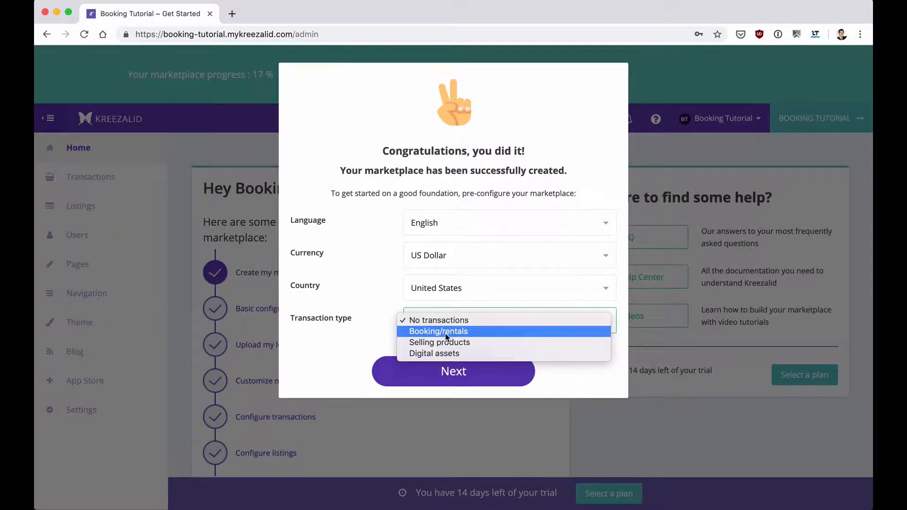
click(445, 336)
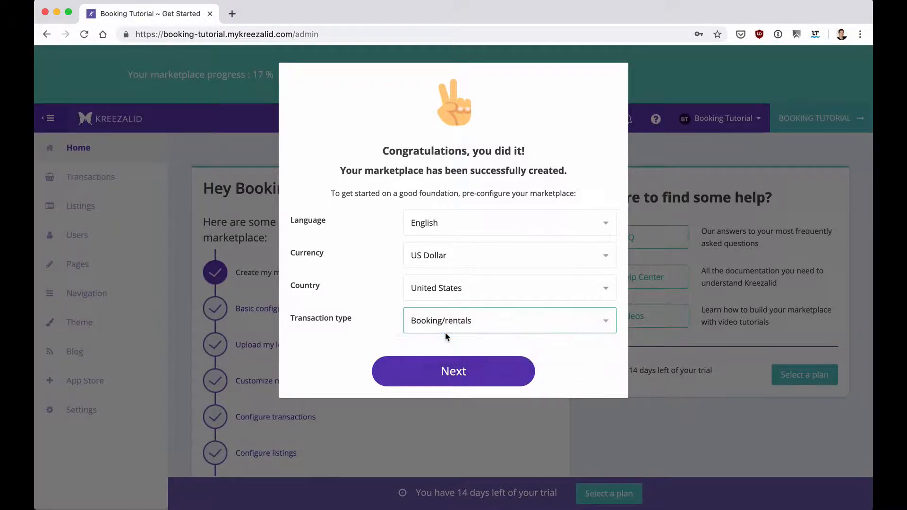
click(468, 373)
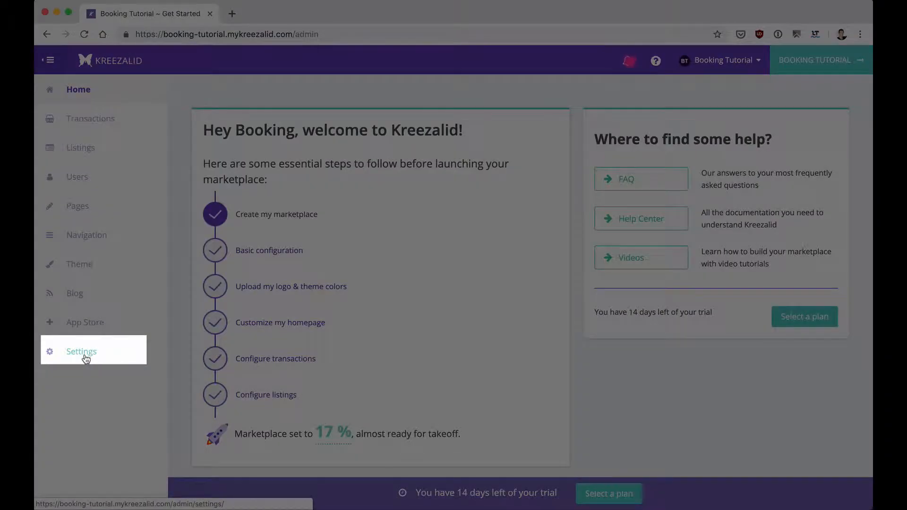
- Open the marketplace's order types settings and choose Booking / Rental as the transaction type
click(85, 357)
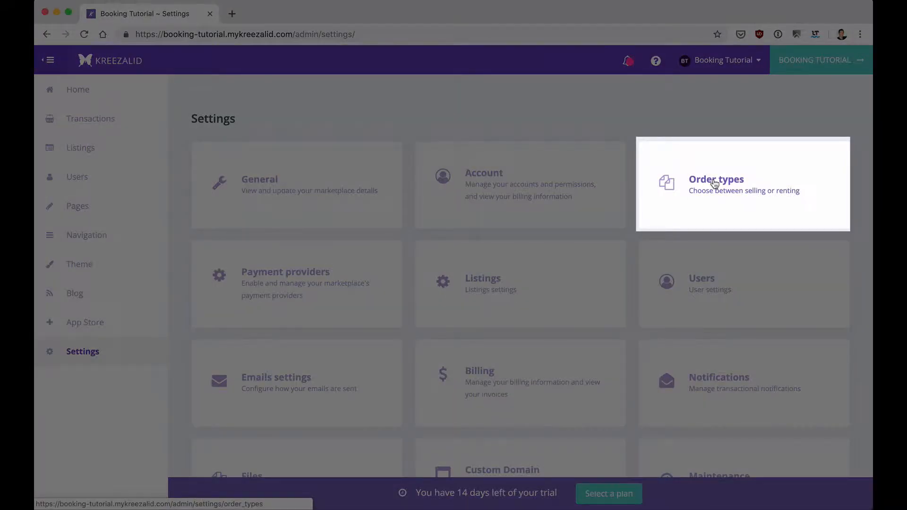
click(709, 182)
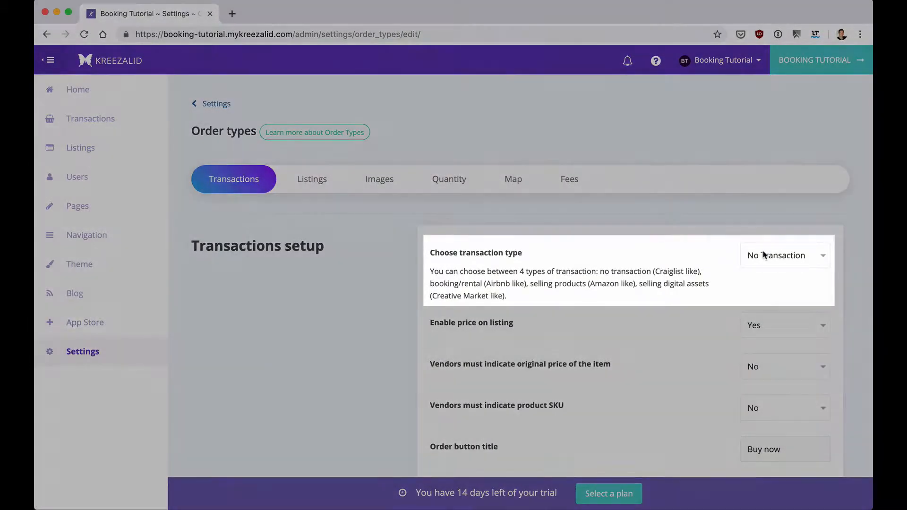
click(764, 255)
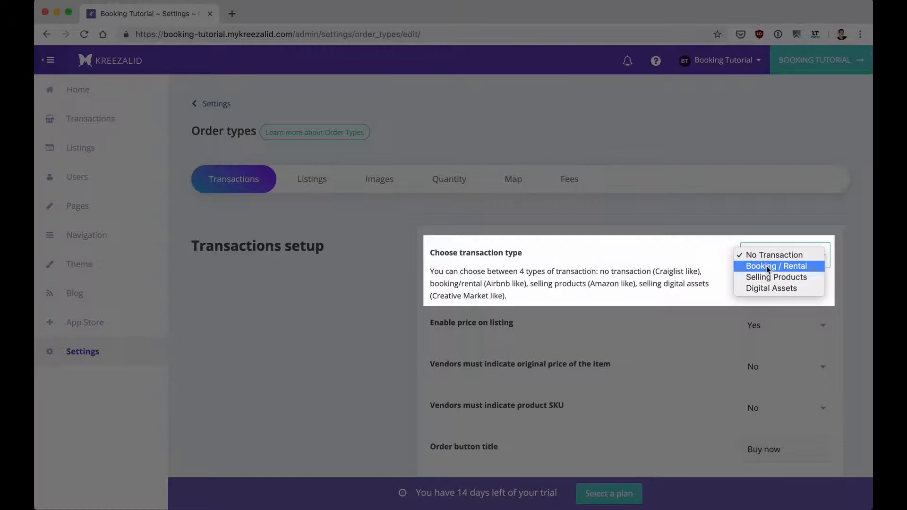
click(740, 225)
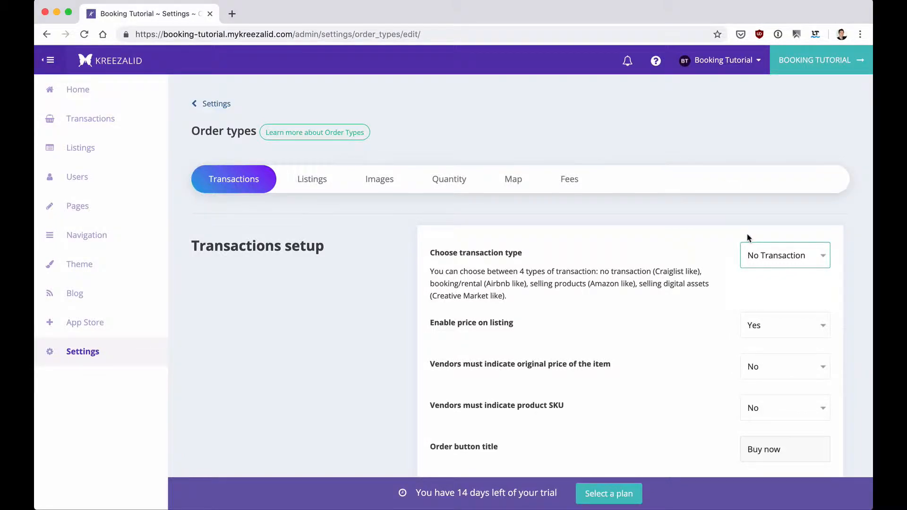
scroll(749, 237, down, 1)
click(772, 229)
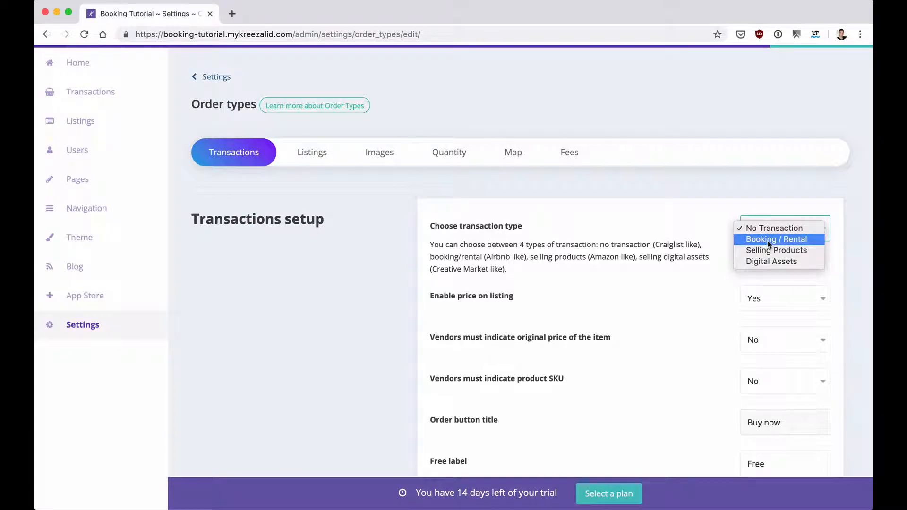
click(769, 240)
- Change the order button title to "Book now" in the transactions setup
scroll(745, 298, down, 1)
scroll(745, 301, down, 3)
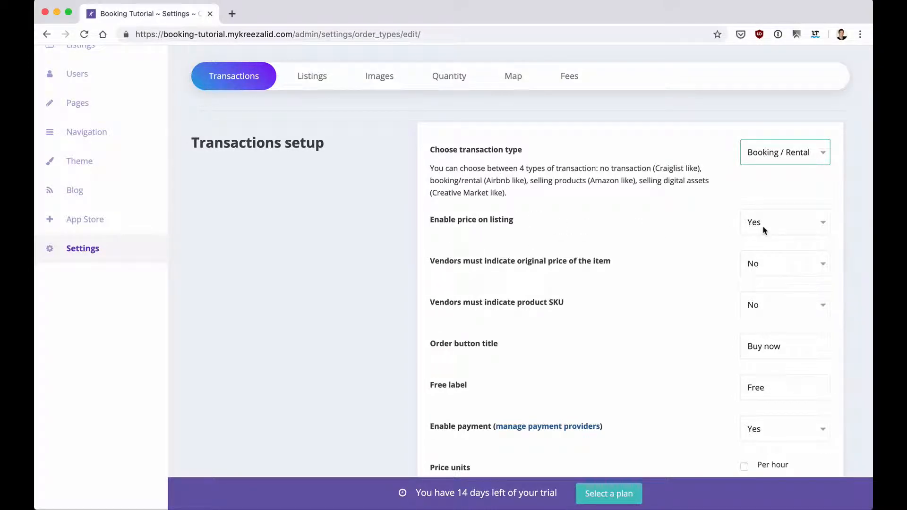
scroll(754, 296, down, 2)
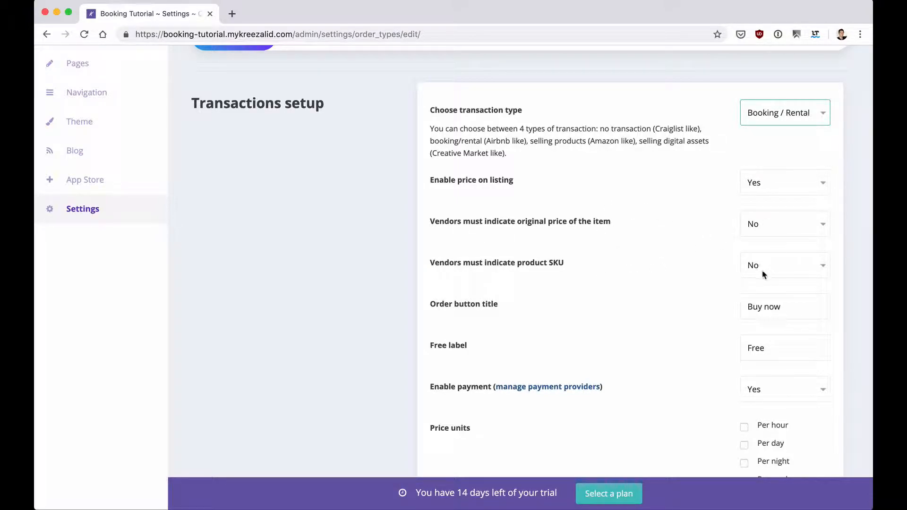
scroll(761, 274, down, 3)
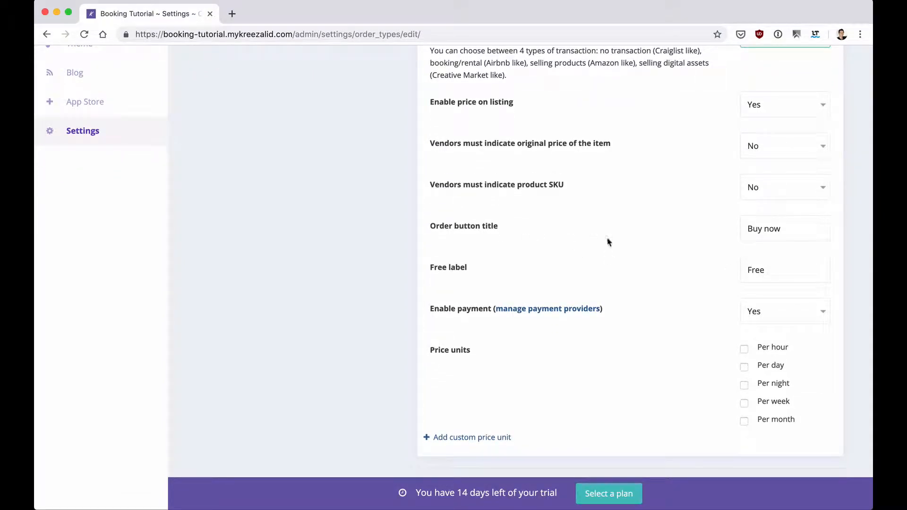
drag(791, 232, 672, 227)
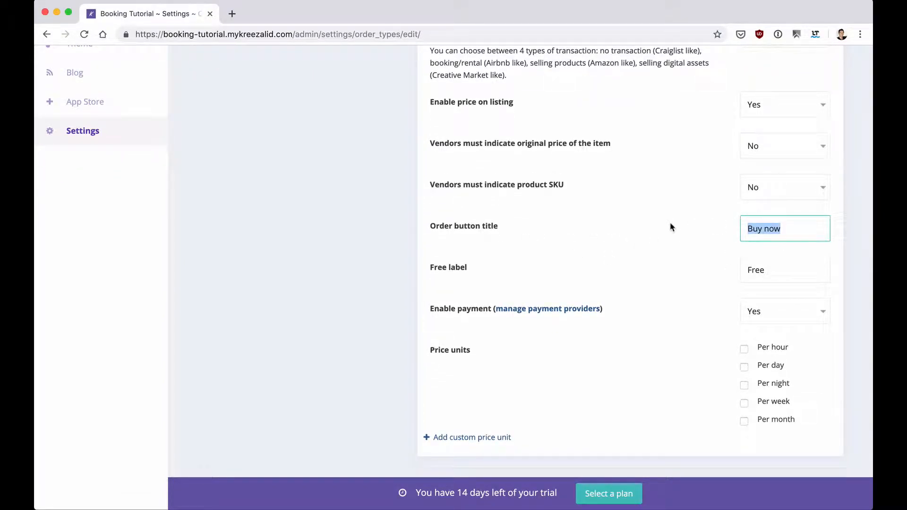
text(Book nw)
scroll(643, 277, down, 1)
click(789, 235)
drag(789, 235, 690, 234)
scroll(707, 260, down, 1)
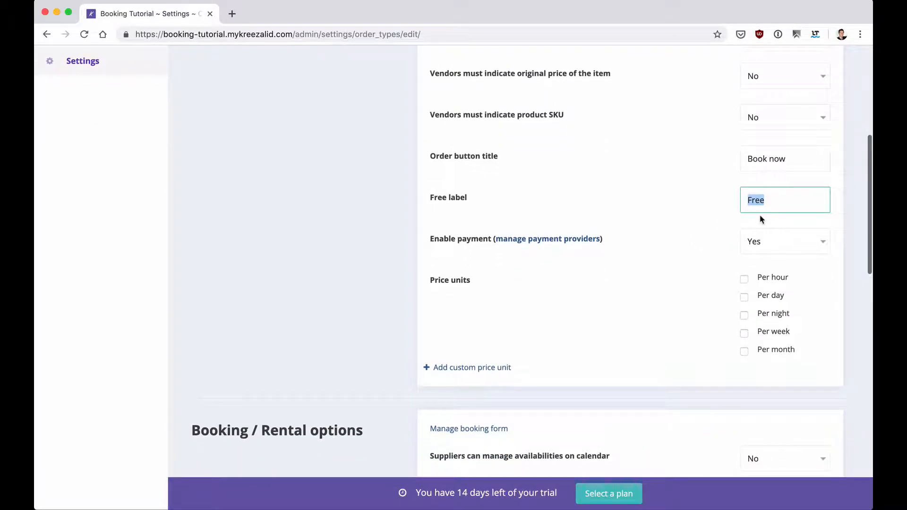
scroll(758, 244, down, 1)
click(700, 204)
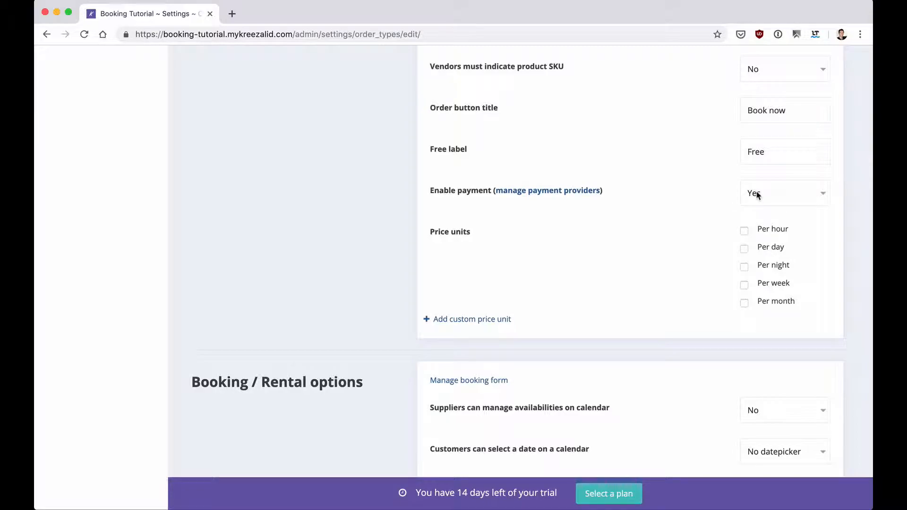
- Enable the Per night and Per month price units for the listings
scroll(716, 263, down, 1)
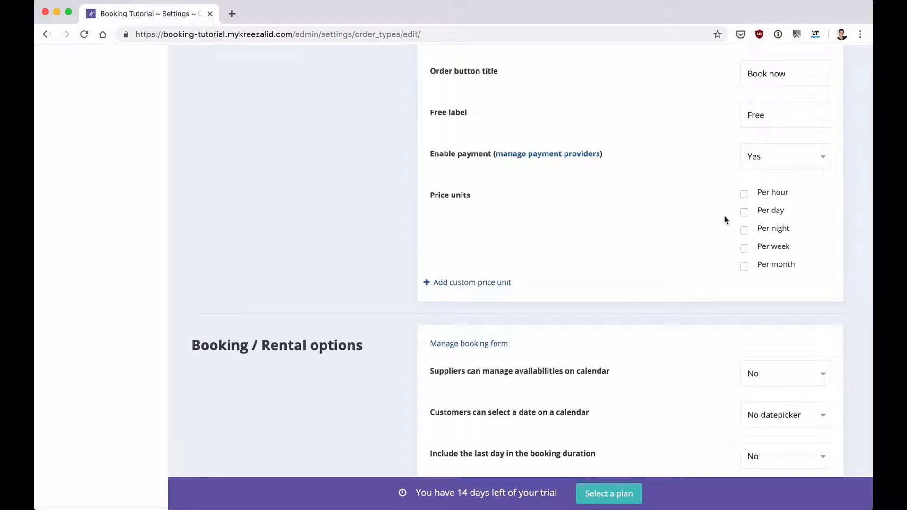
click(745, 231)
click(745, 265)
- Allow suppliers to manage availabilities on the calendar in the Booking / Rental options
scroll(739, 274, down, 2)
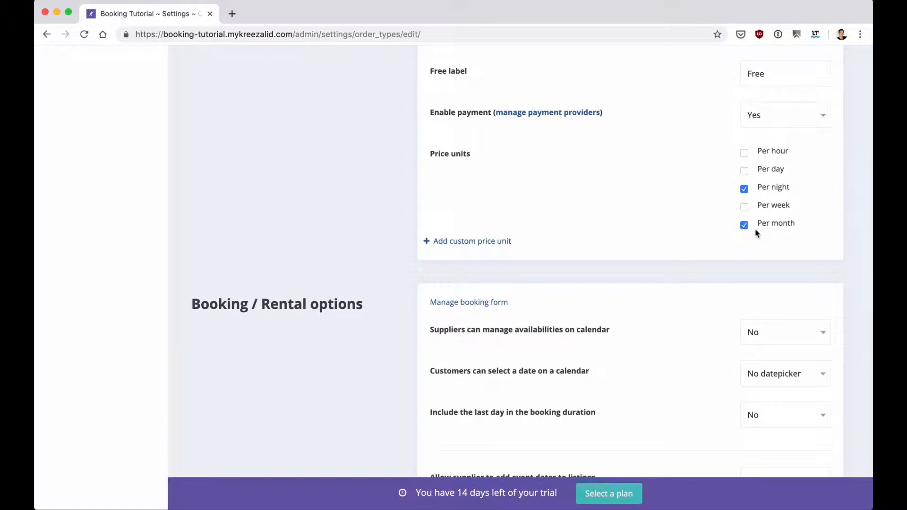
scroll(756, 233, down, 5)
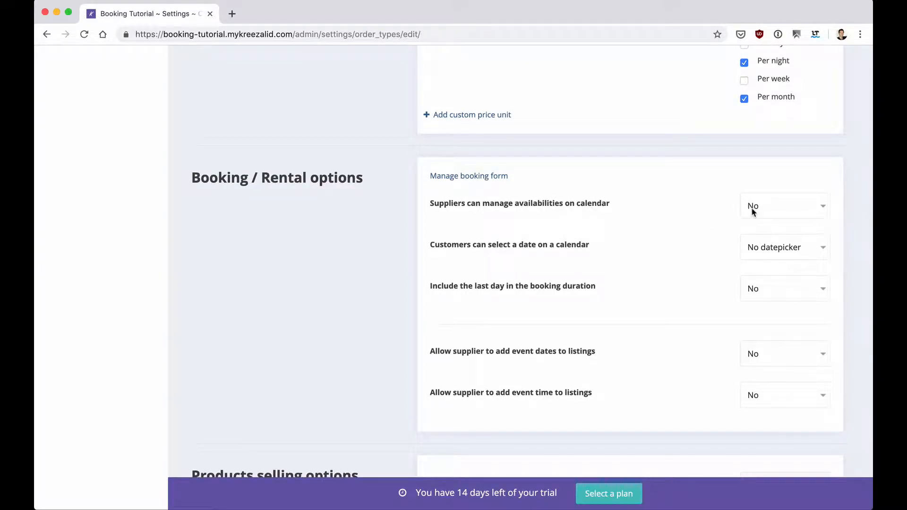
click(756, 210)
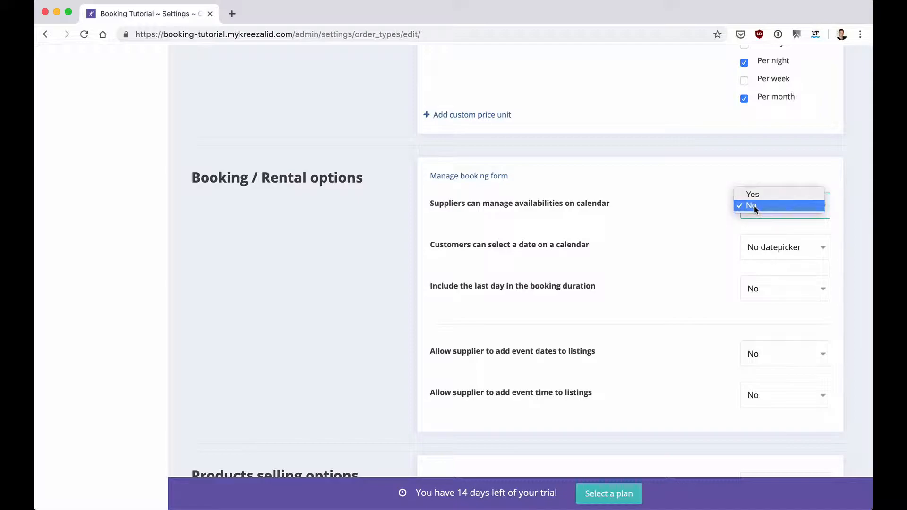
click(757, 197)
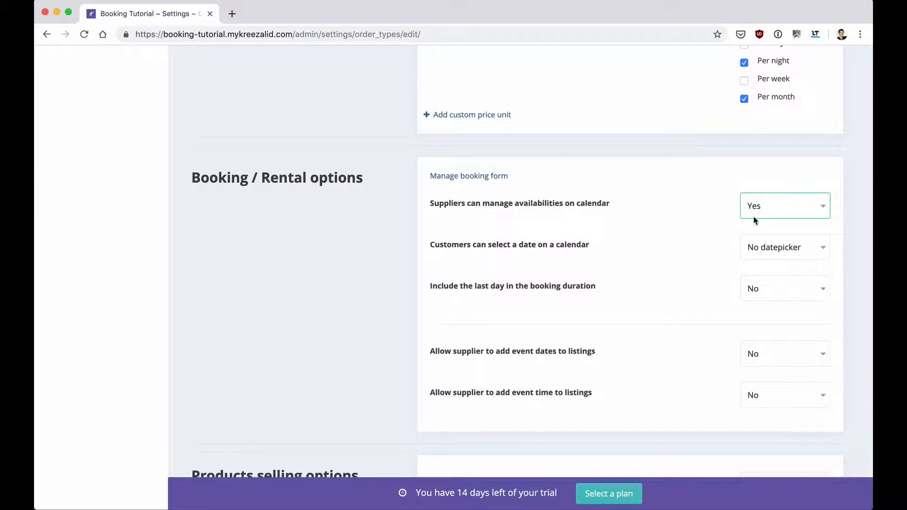
scroll(744, 278, down, 1)
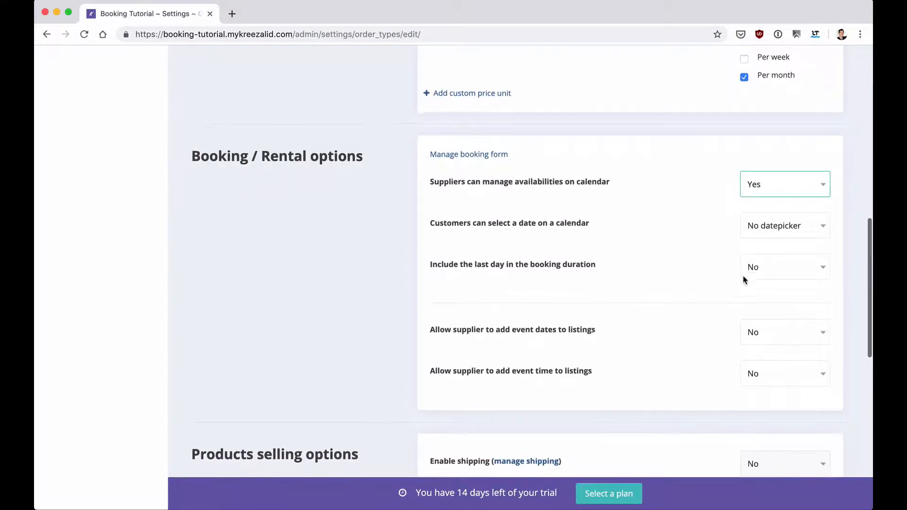
- Let customers choose a period on the calendar and include the last day in the booking duration
click(768, 224)
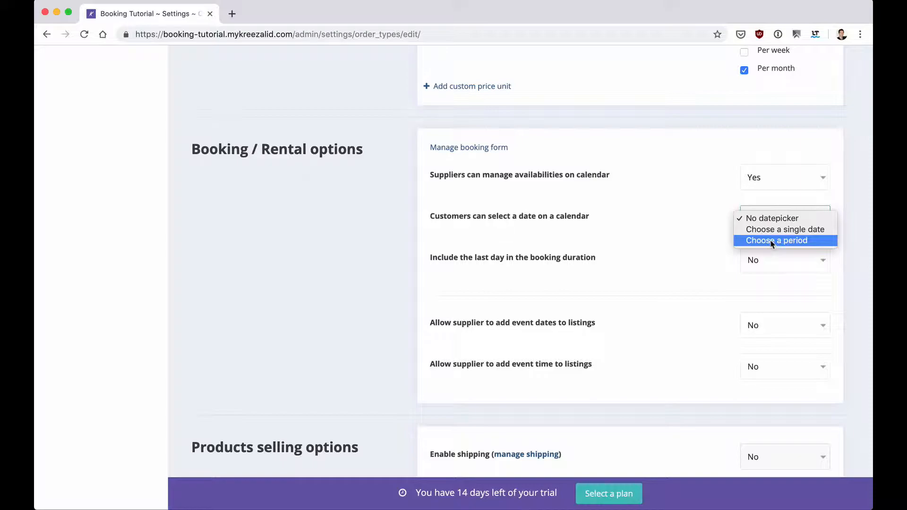
click(772, 241)
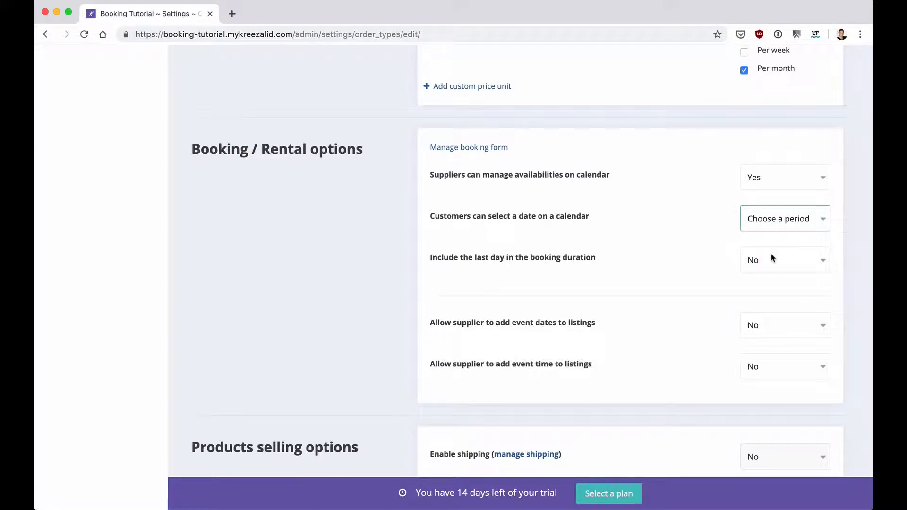
scroll(770, 253, down, 2)
click(762, 229)
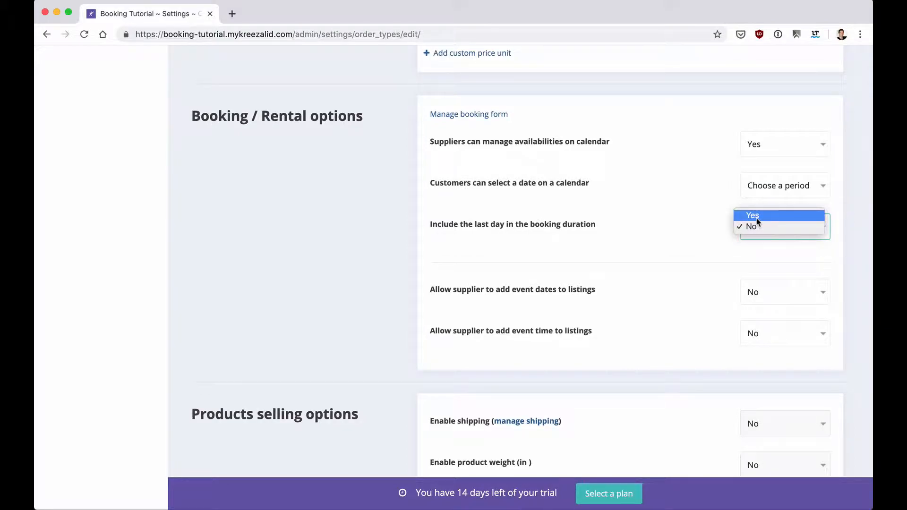
click(757, 219)
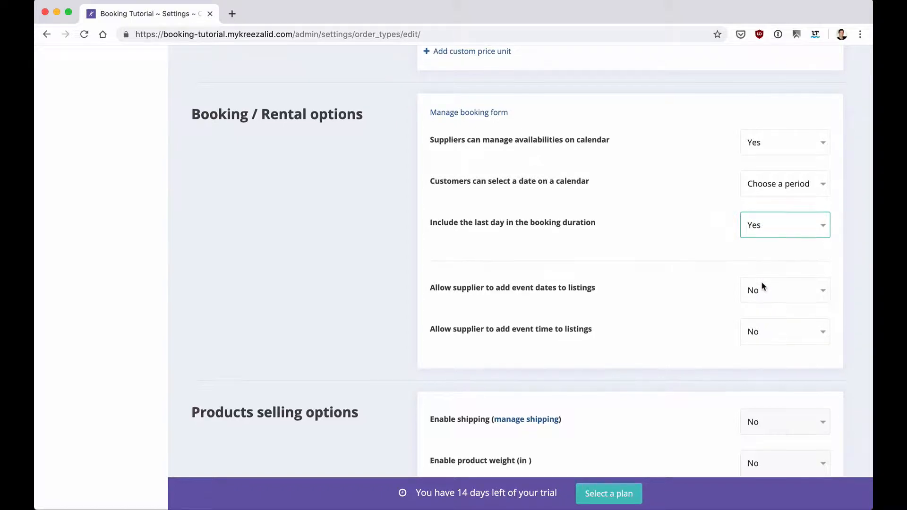
- Keep the option for suppliers to add event dates to listings at No and save the transaction settings
scroll(761, 283, down, 2)
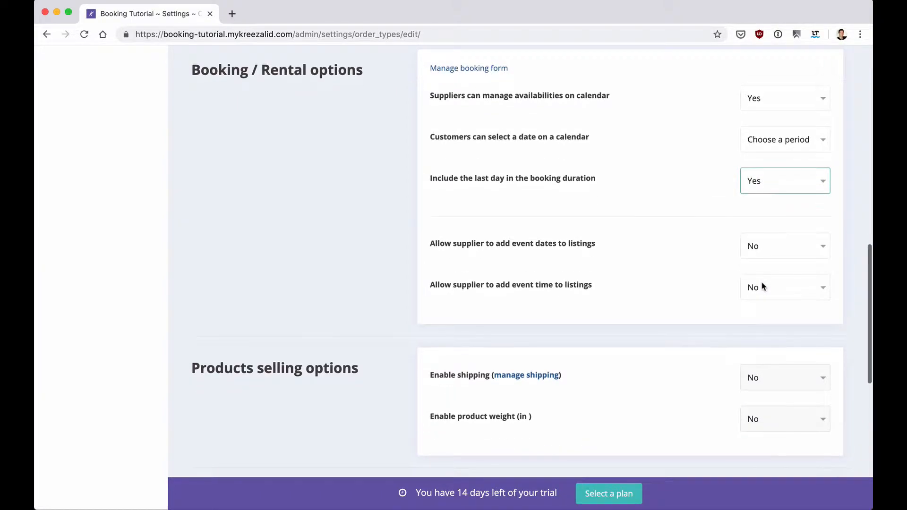
click(756, 251)
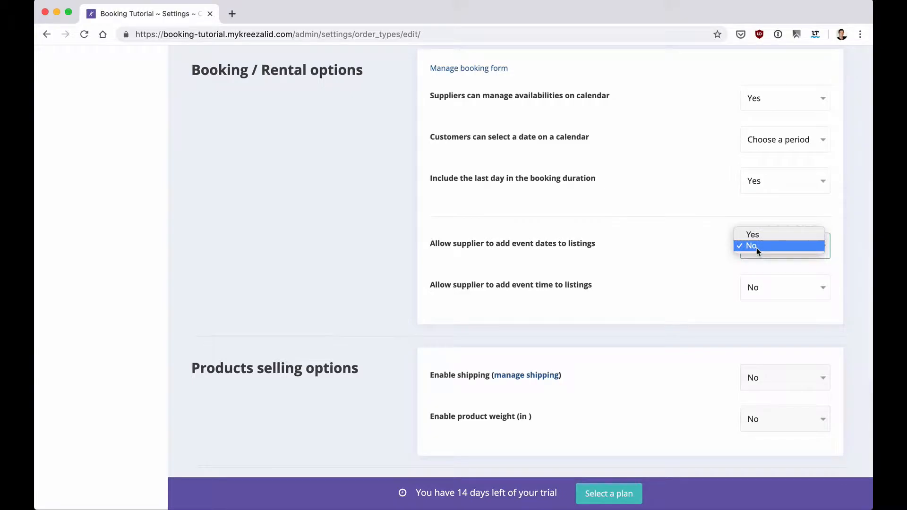
click(756, 248)
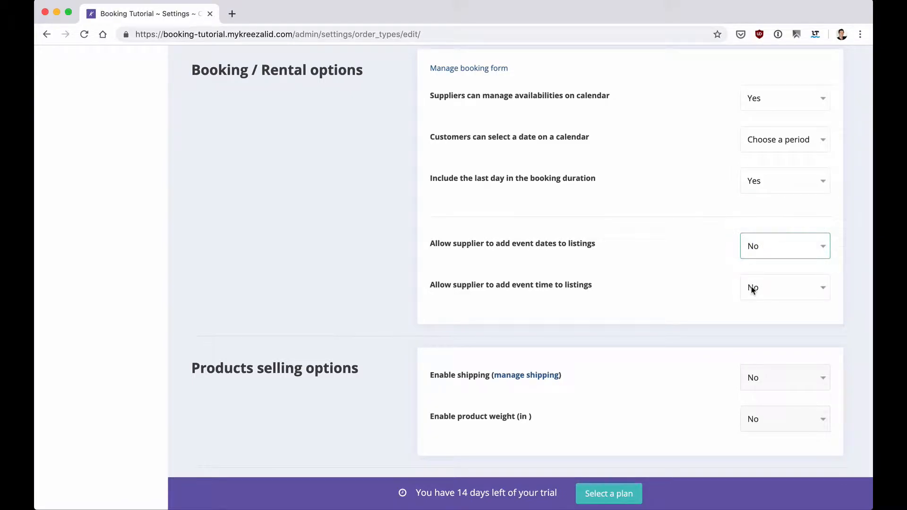
click(755, 324)
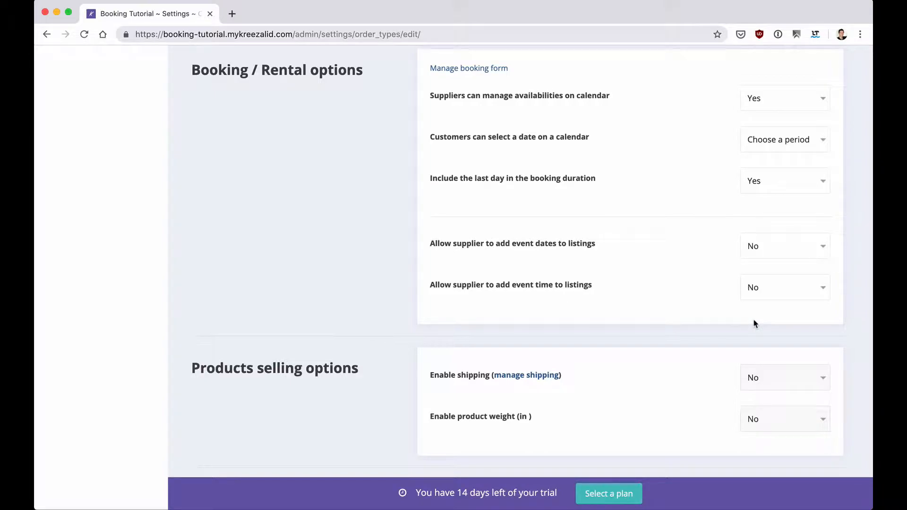
scroll(755, 323, down, 5)
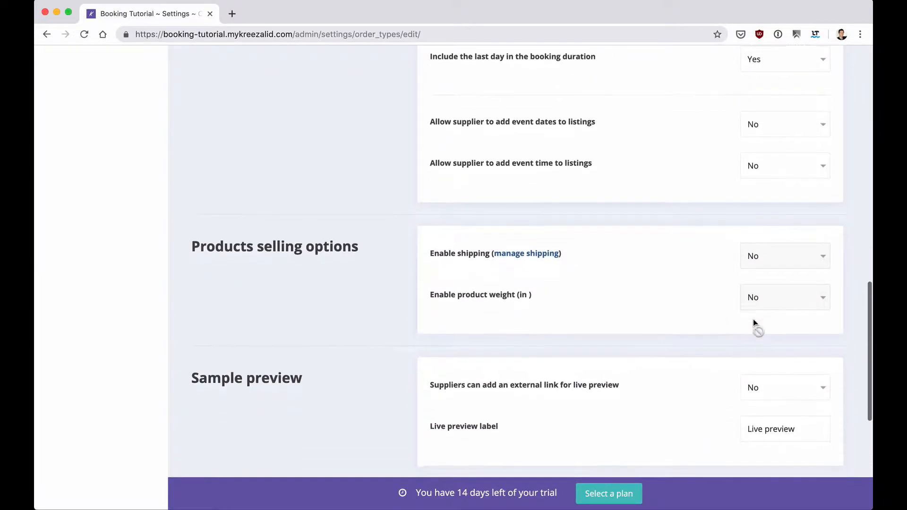
scroll(754, 321, down, 3)
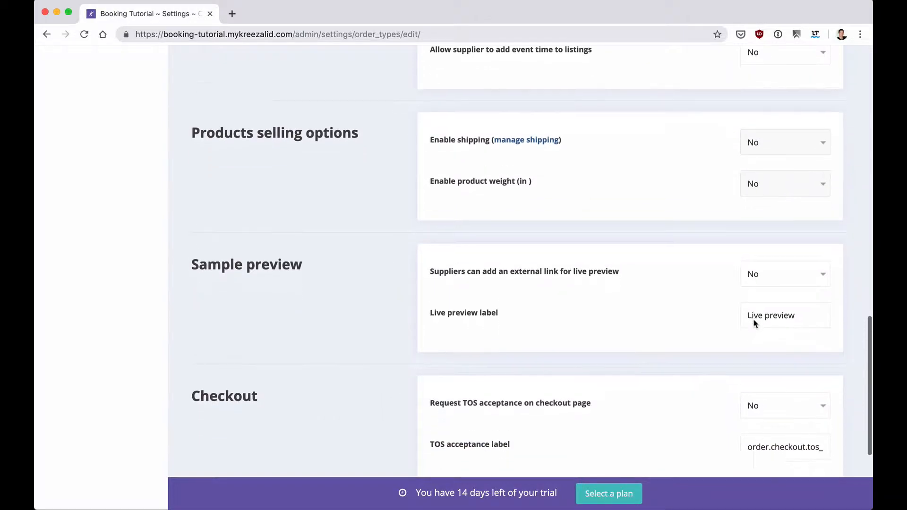
scroll(755, 323, down, 3)
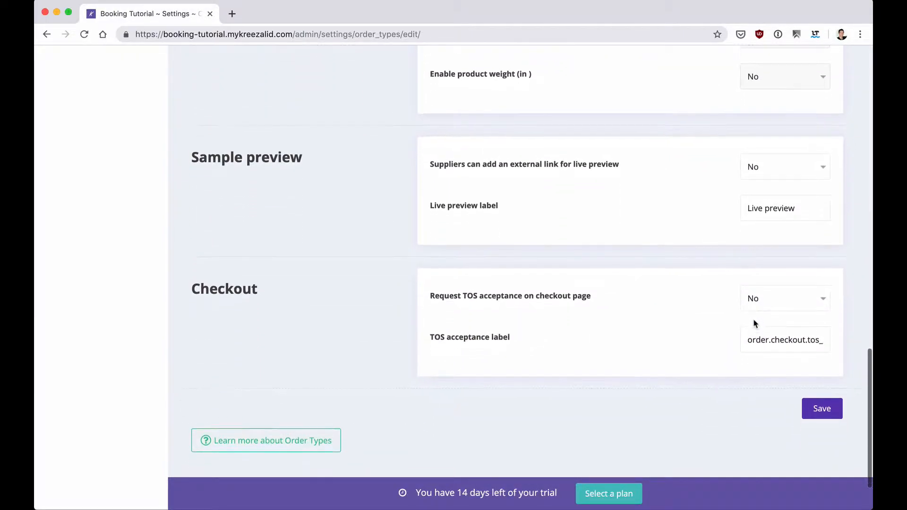
click(821, 406)
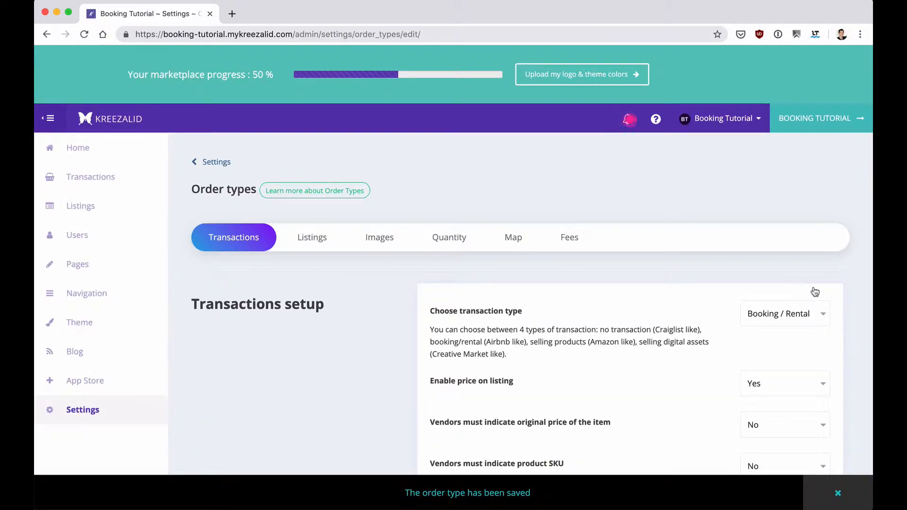
- In the listing image settings, keep supplier avatar as cover at No and the maximum at 3 images per listing, and save
click(384, 245)
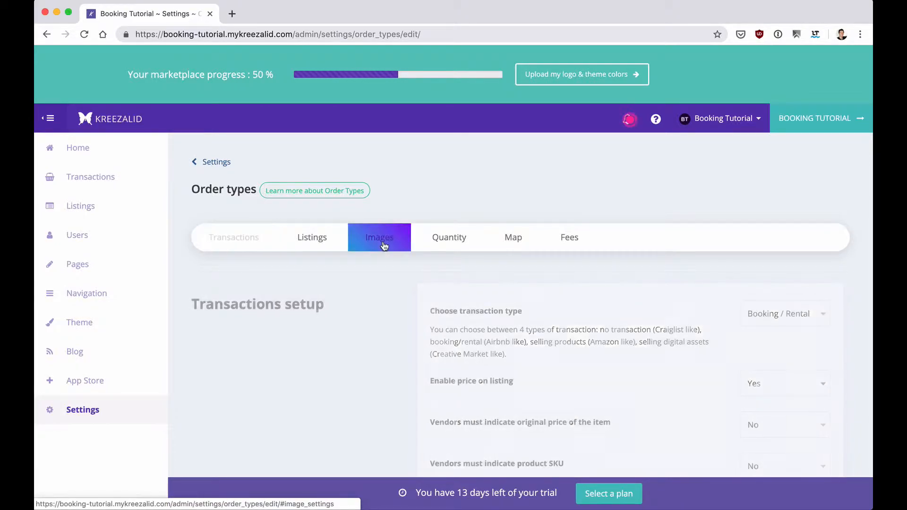
scroll(418, 276, down, 2)
scroll(419, 276, down, 2)
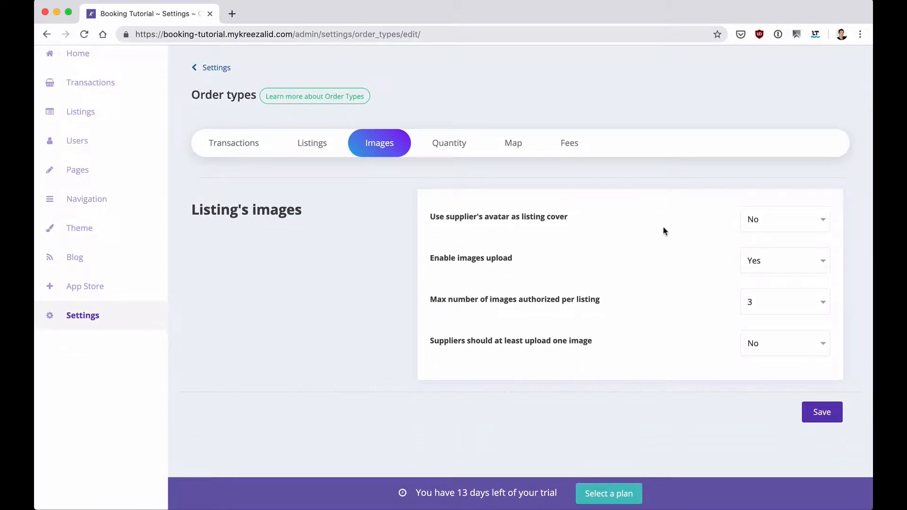
click(770, 218)
click(770, 218)
click(761, 305)
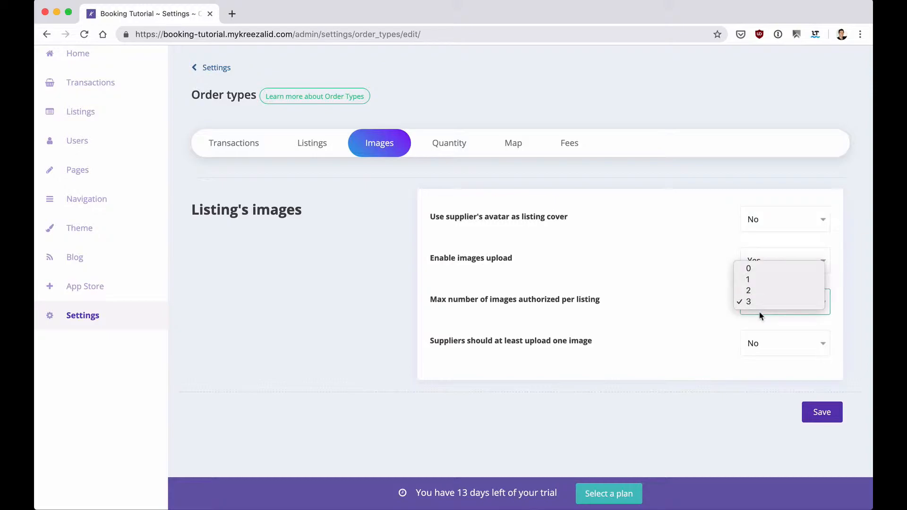
click(761, 314)
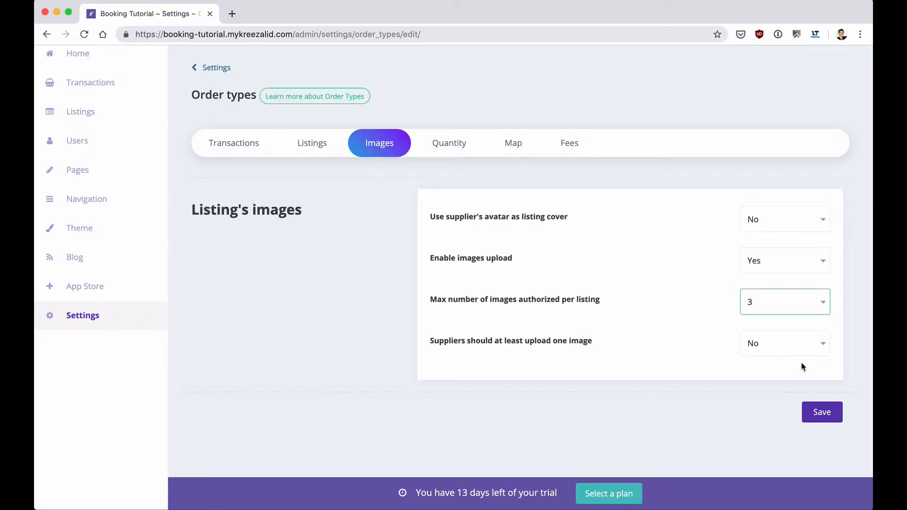
click(822, 412)
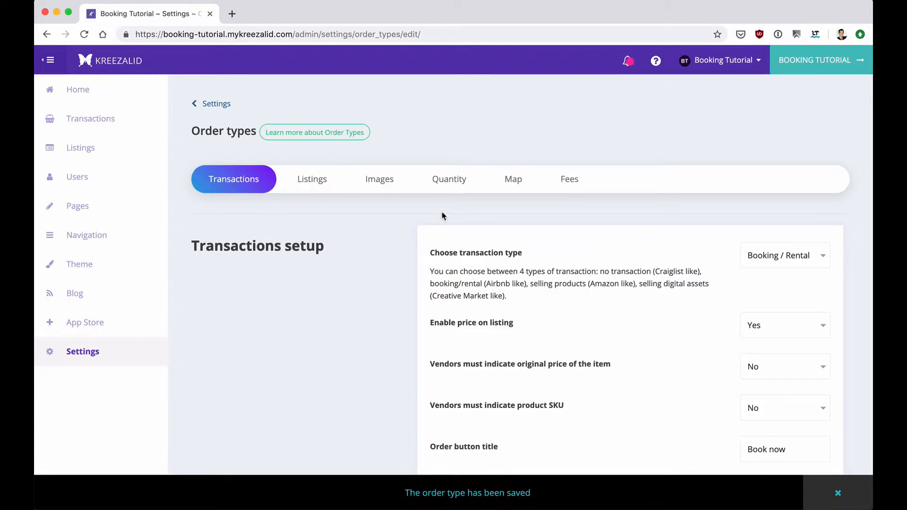
- In the quantity settings, let suppliers define an available quantity per listing and customers choose a quantity when ordering
click(446, 186)
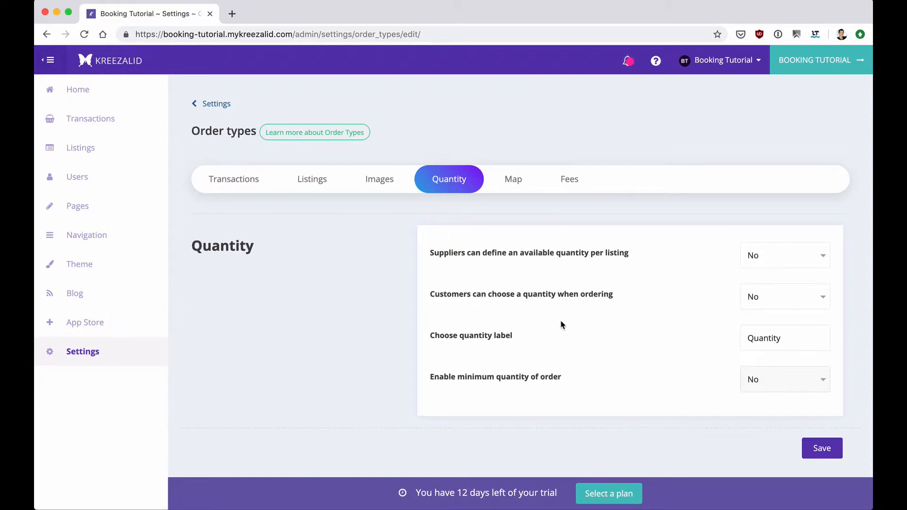
scroll(560, 319, down, 1)
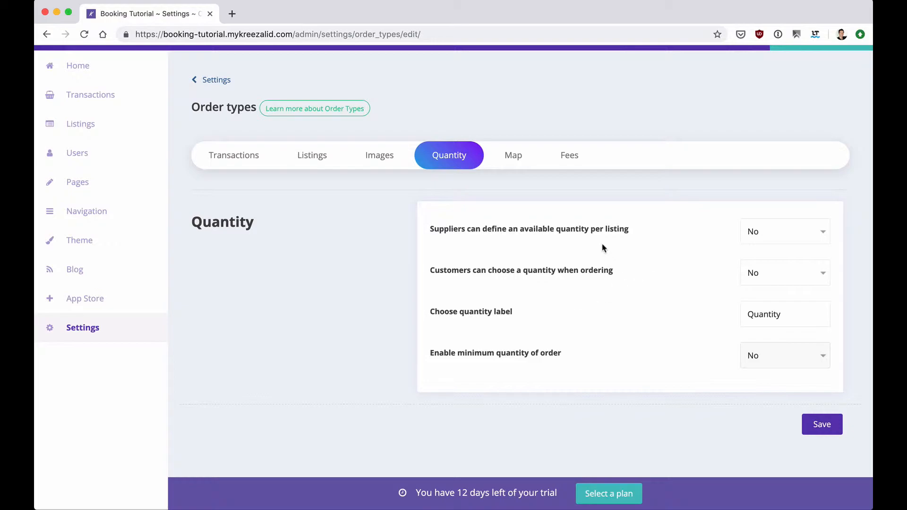
click(766, 232)
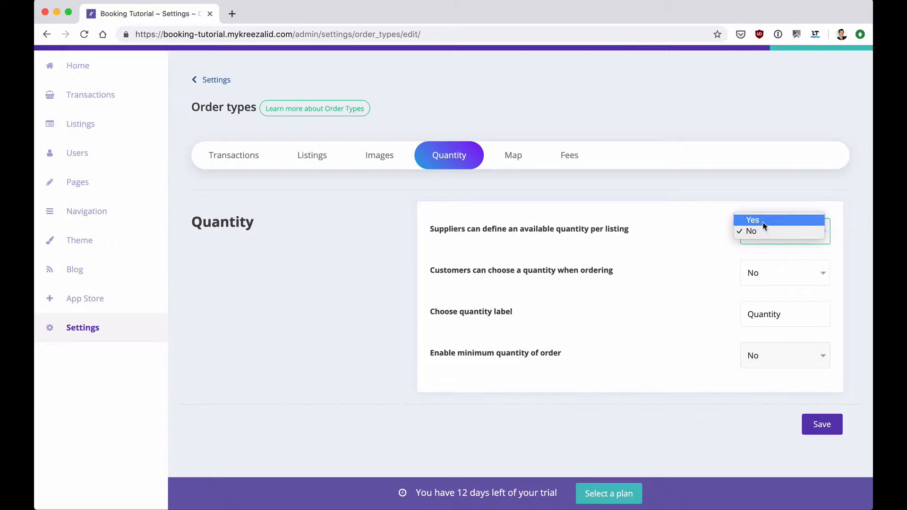
click(765, 220)
click(764, 275)
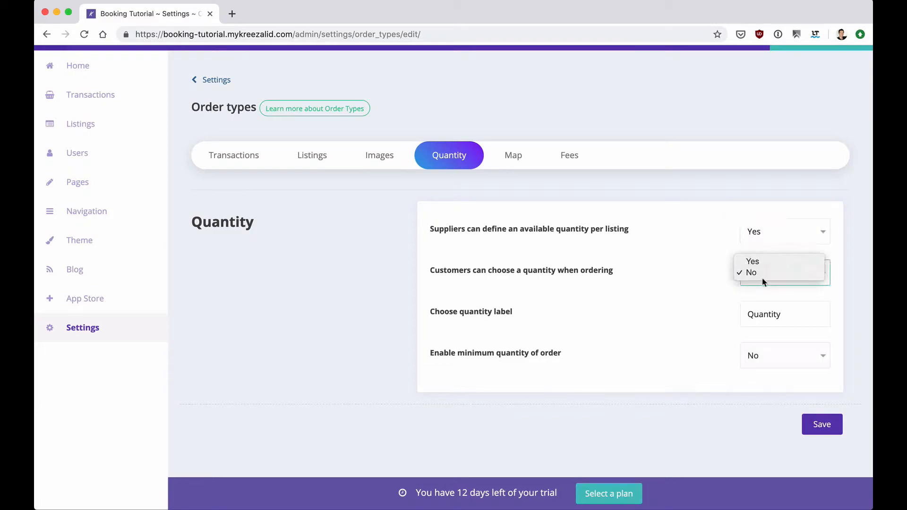
click(761, 261)
- Set the quantity label to "Number of guests" and save the order type
key(Tab)
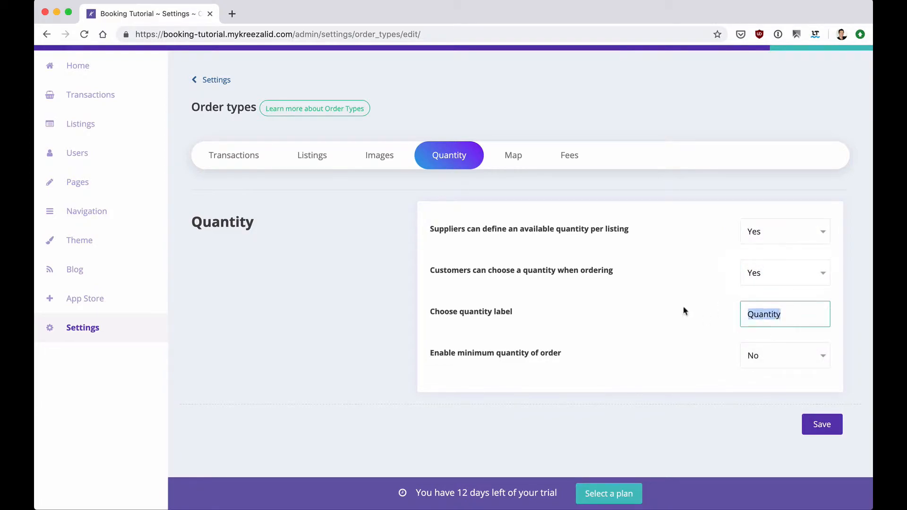
text(Number of guests)
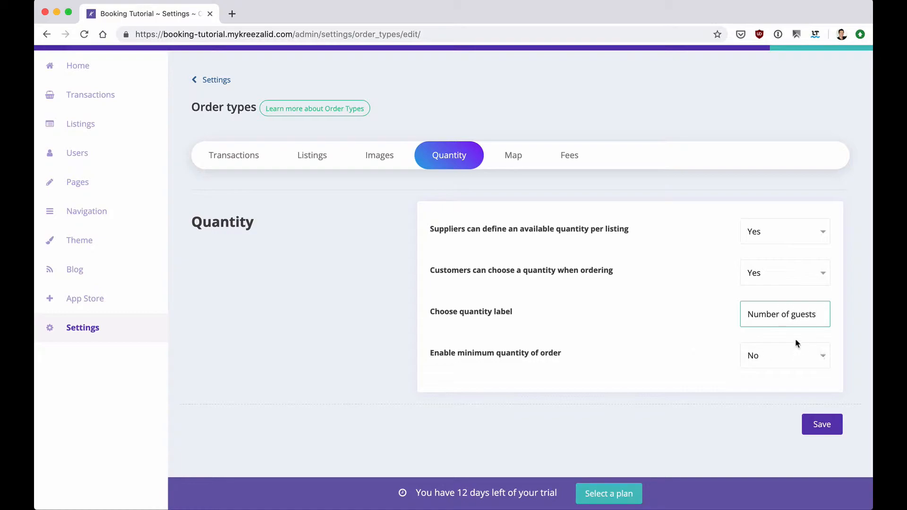
click(779, 336)
click(823, 426)
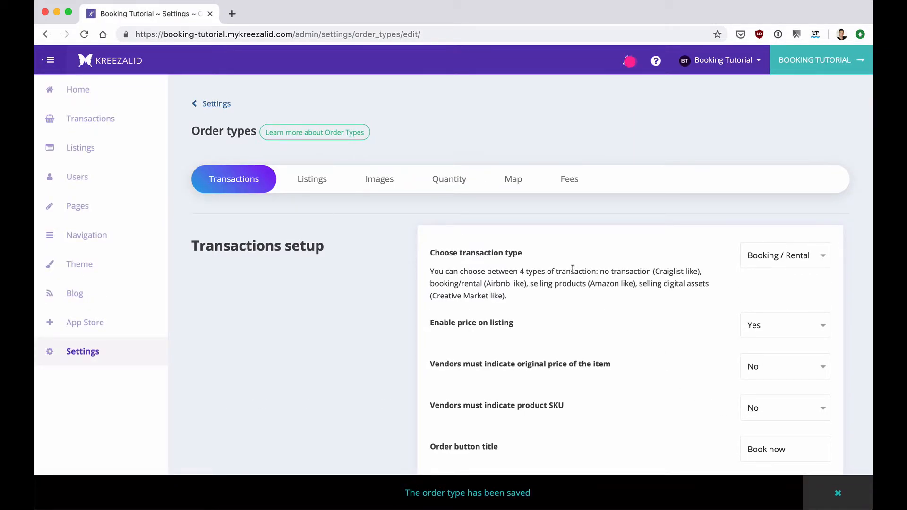
- Enable the display of the location field and the Google Map in the order type's map configuration
click(516, 187)
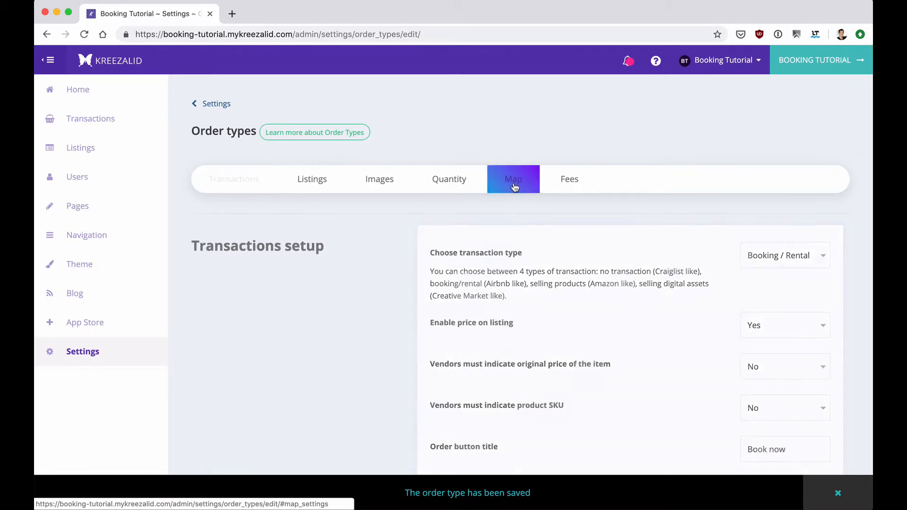
scroll(543, 255, down, 2)
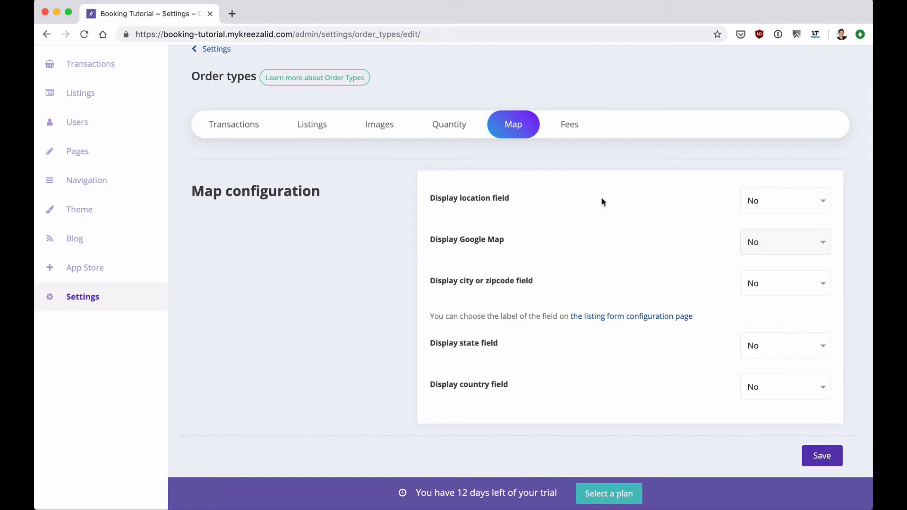
click(764, 203)
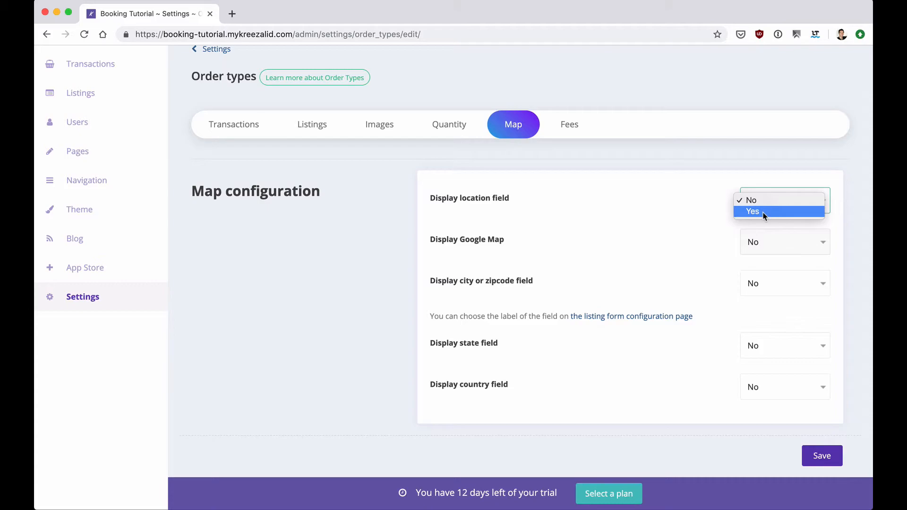
click(763, 213)
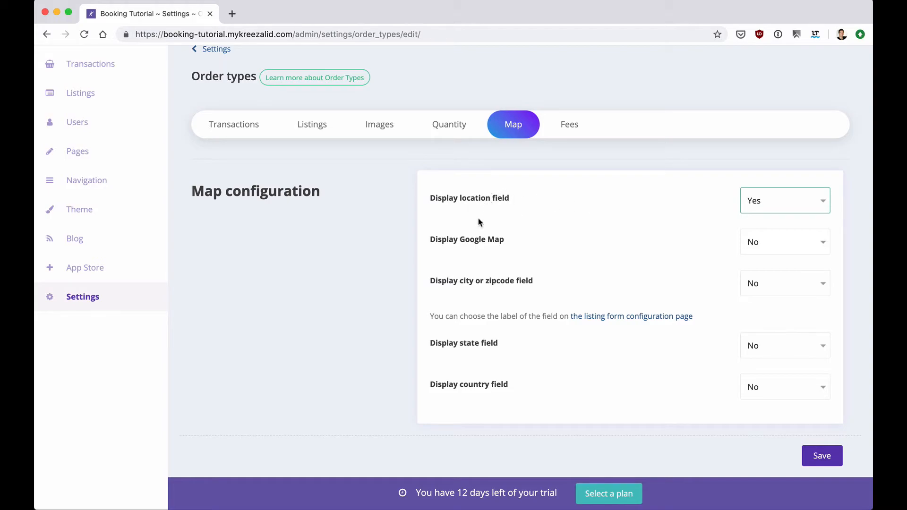
click(777, 244)
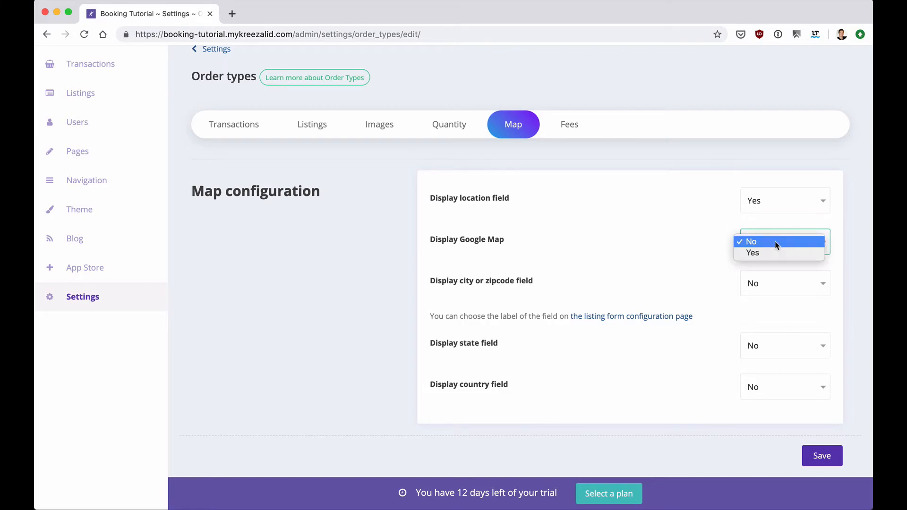
click(767, 253)
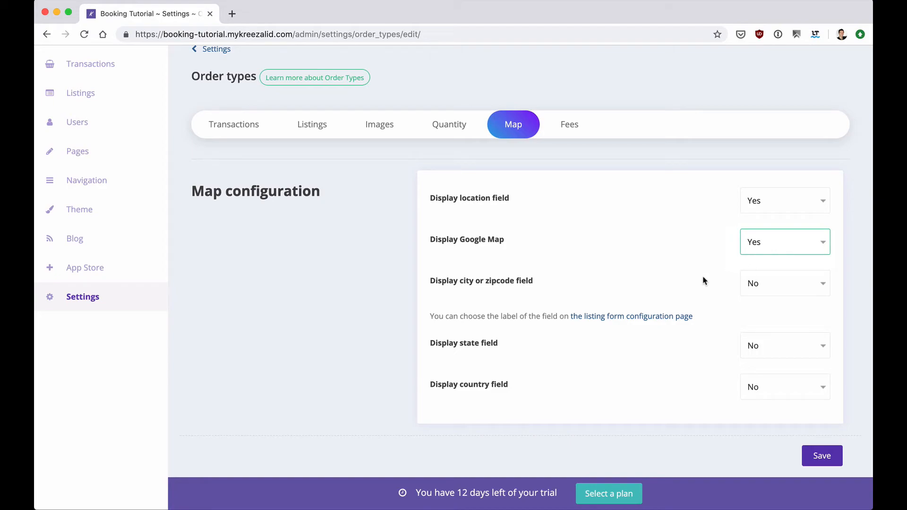
- Enable the city or zipcode field in the map configuration and save the order type
click(769, 289)
click(767, 294)
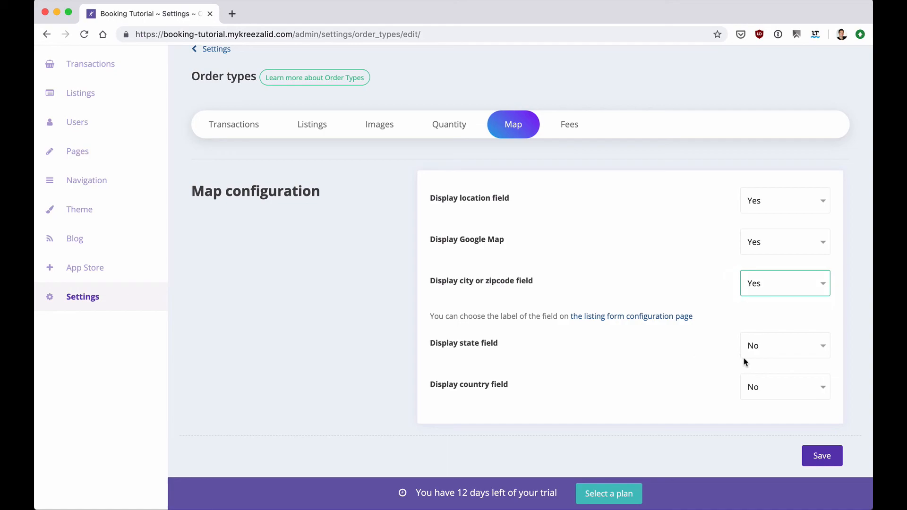
click(822, 457)
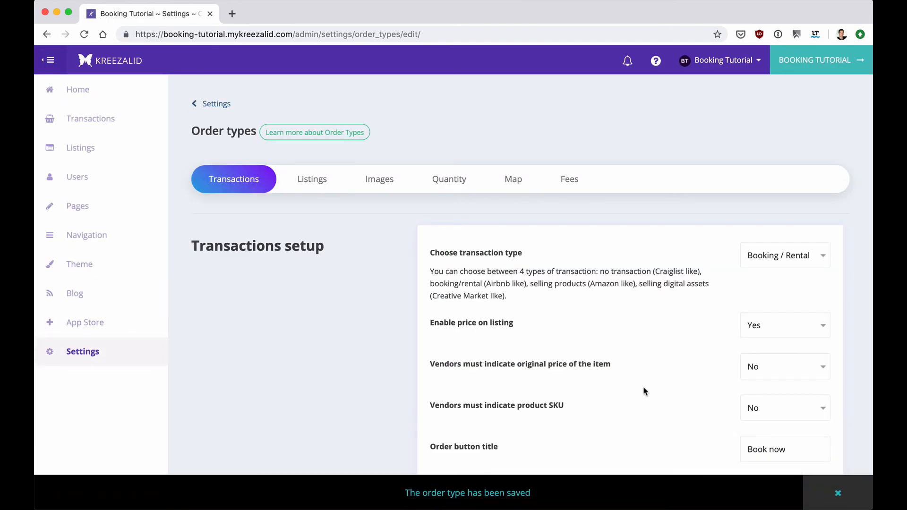